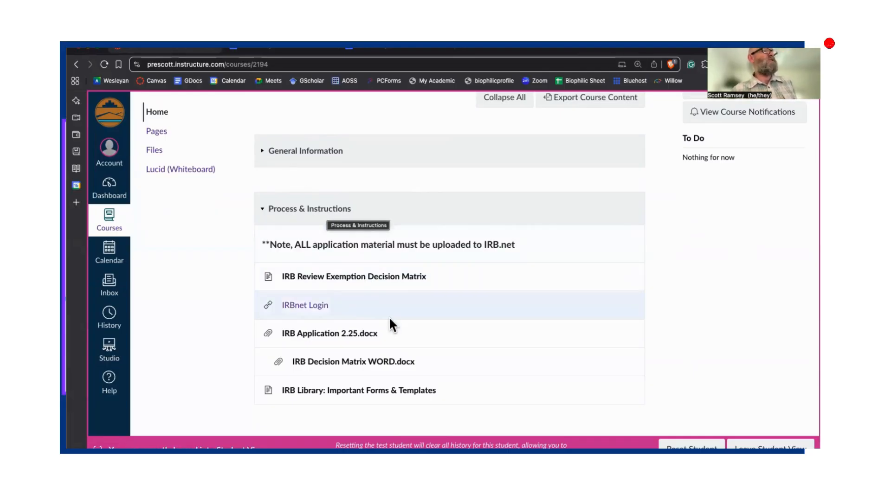
# Step: Open the 'IRB Library: Important Forms & Templates' item under the Process & Instructions module
pyautogui.click(358, 397)
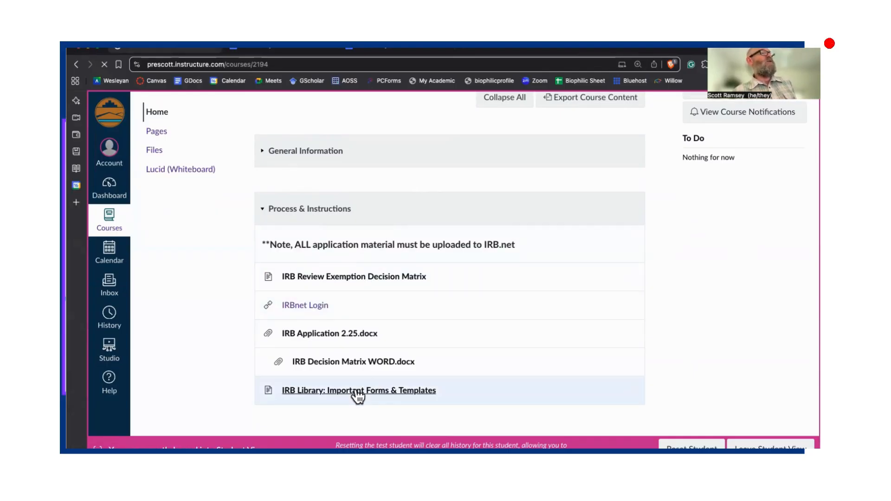
# Step: Open the '9.0 PC Project Modification Form' Google Doc from the IRB Library list
pyautogui.scroll(-2, 354, 396)
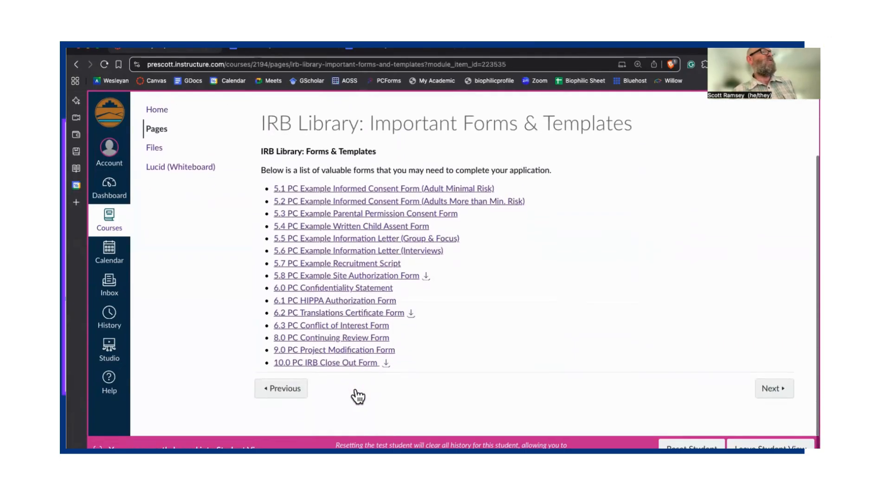
pyautogui.click(327, 355)
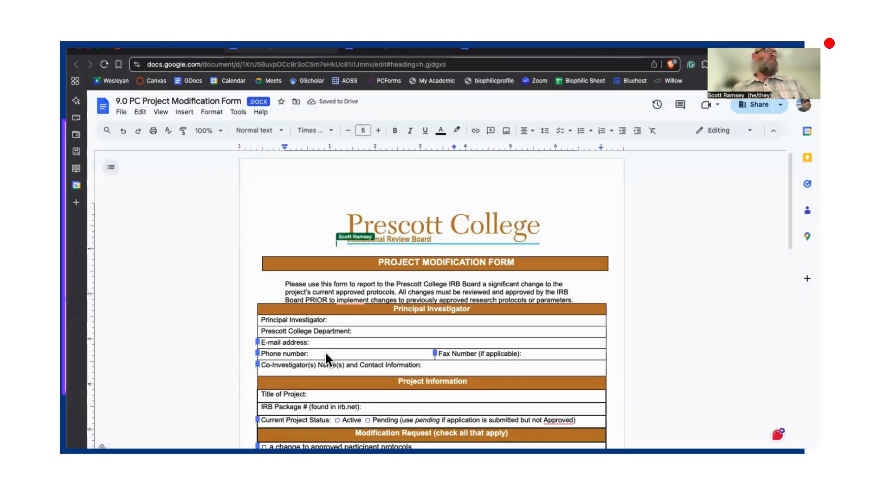
pyautogui.scroll(-2, 326, 355)
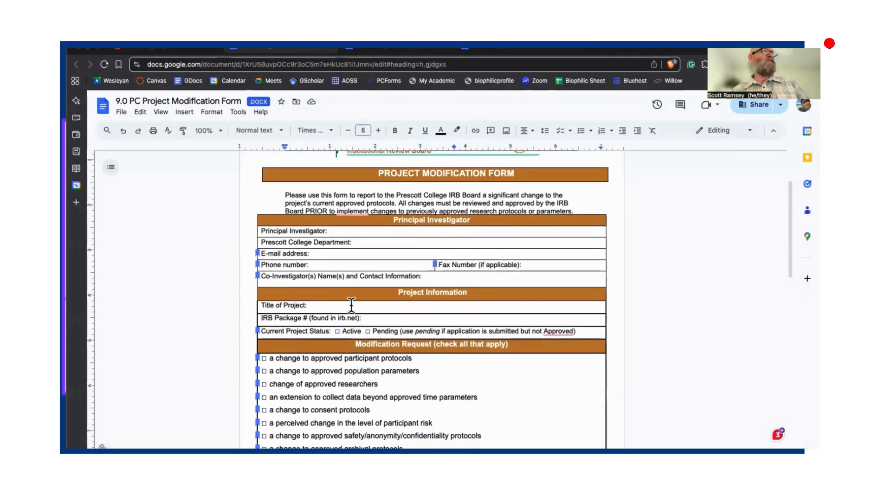
pyautogui.doubleClick(371, 318)
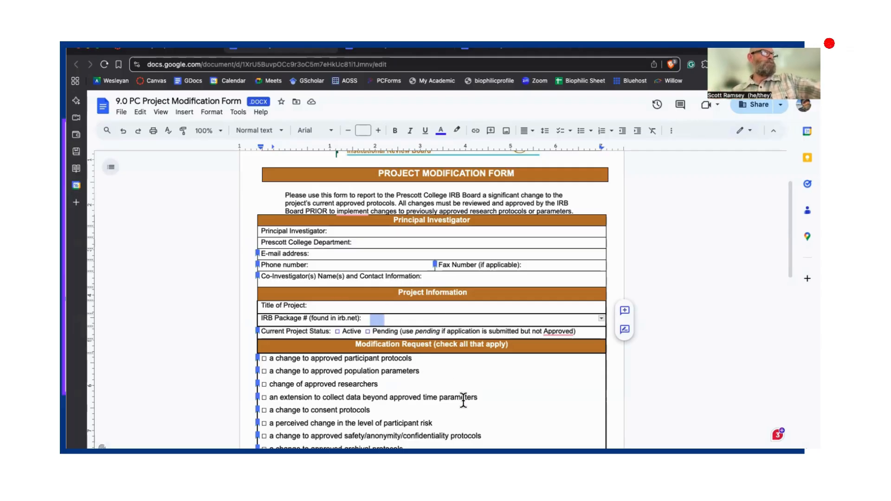
pyautogui.scroll(-4, 463, 400)
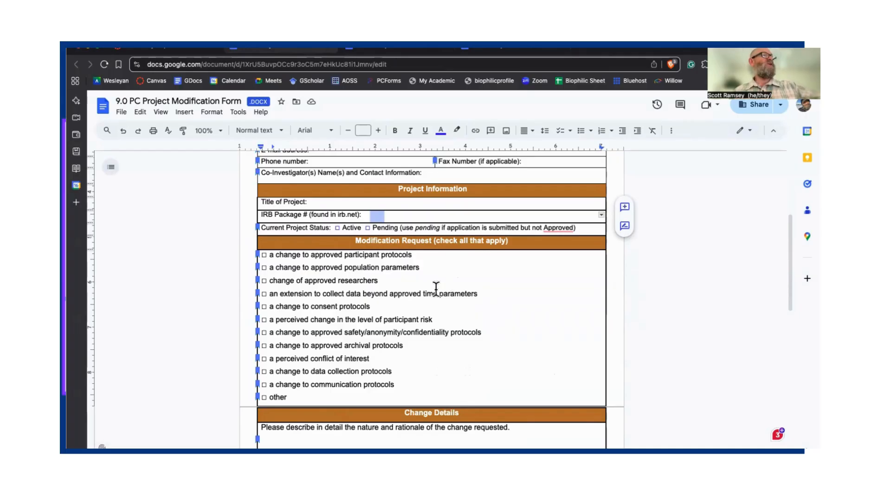
pyautogui.scroll(-2, 334, 368)
pyautogui.scroll(-5, 331, 393)
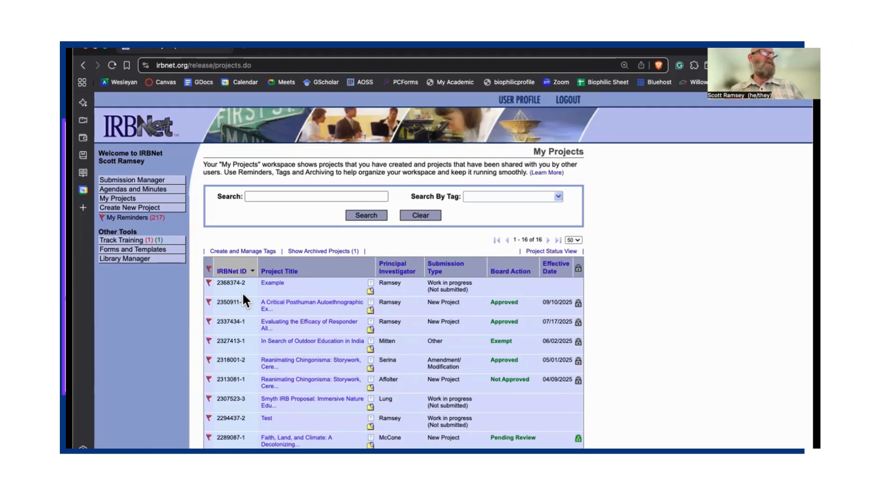
pyautogui.click(267, 283)
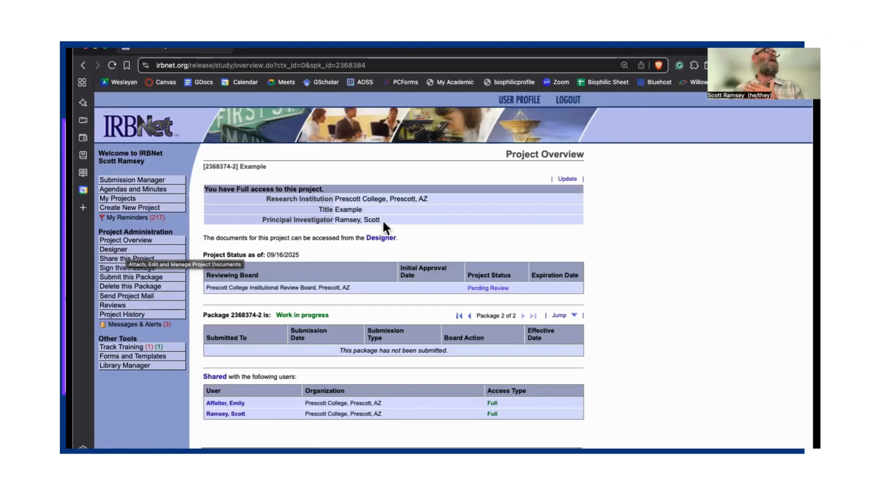
pyautogui.click(378, 237)
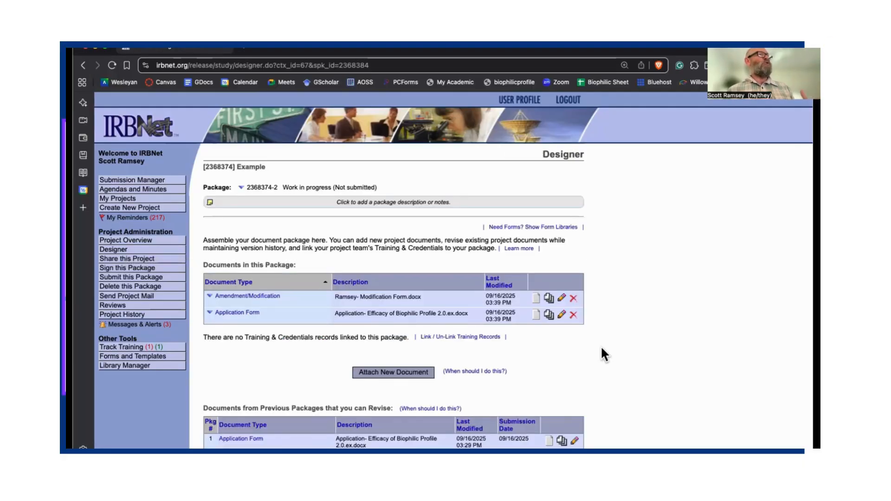
pyautogui.click(408, 374)
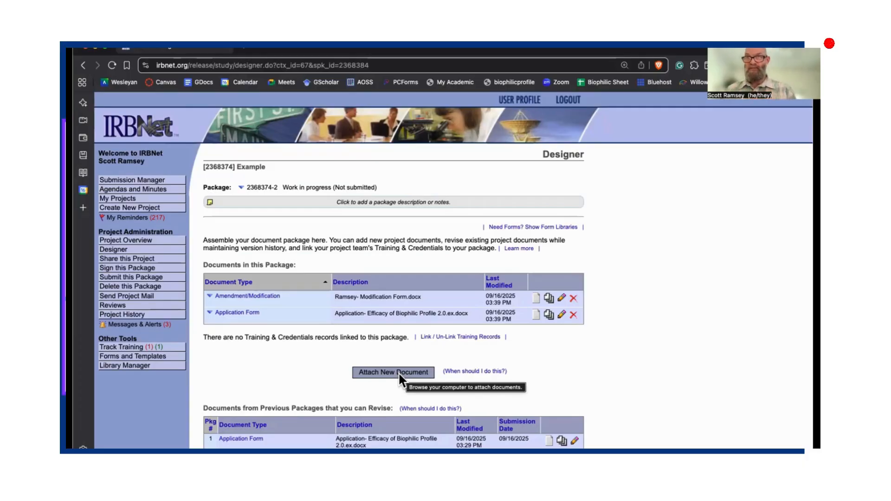
pyautogui.click(399, 373)
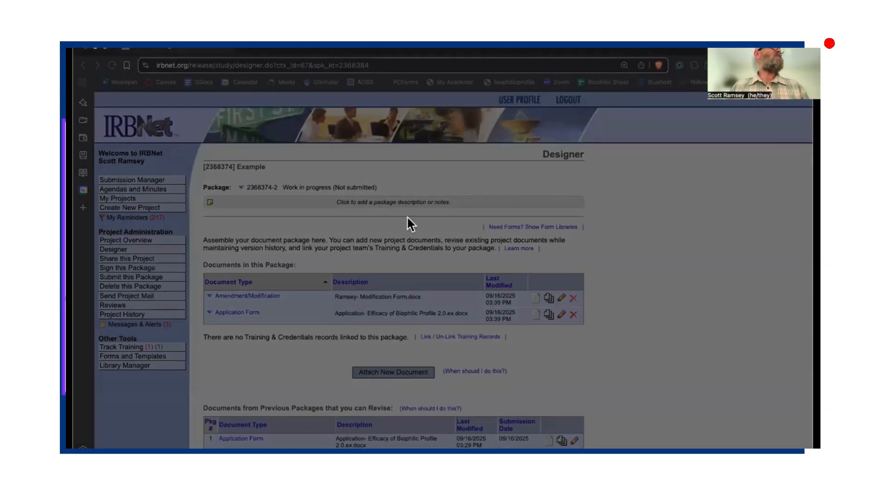
pyautogui.click(605, 339)
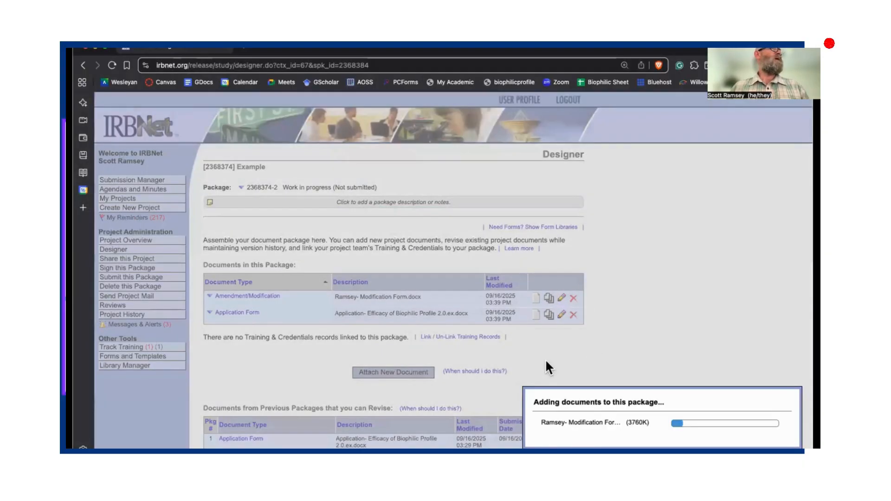
pyautogui.scroll(-2, 490, 366)
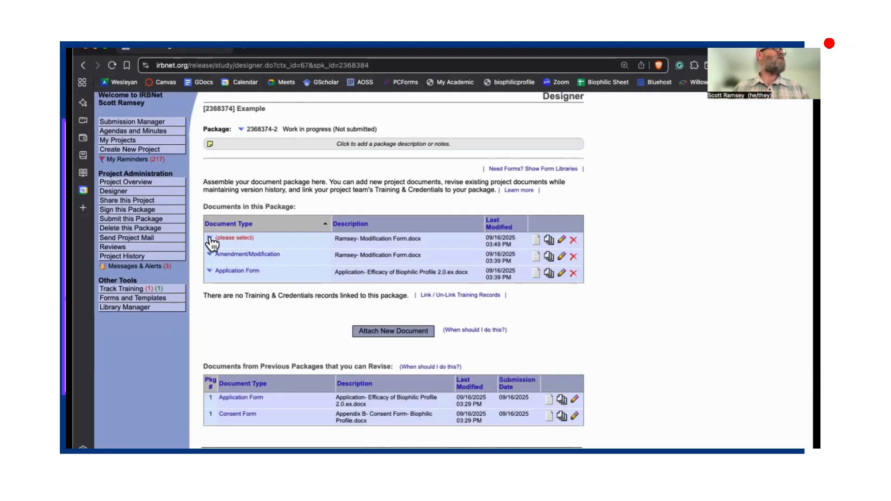
pyautogui.click(573, 240)
pyautogui.click(424, 290)
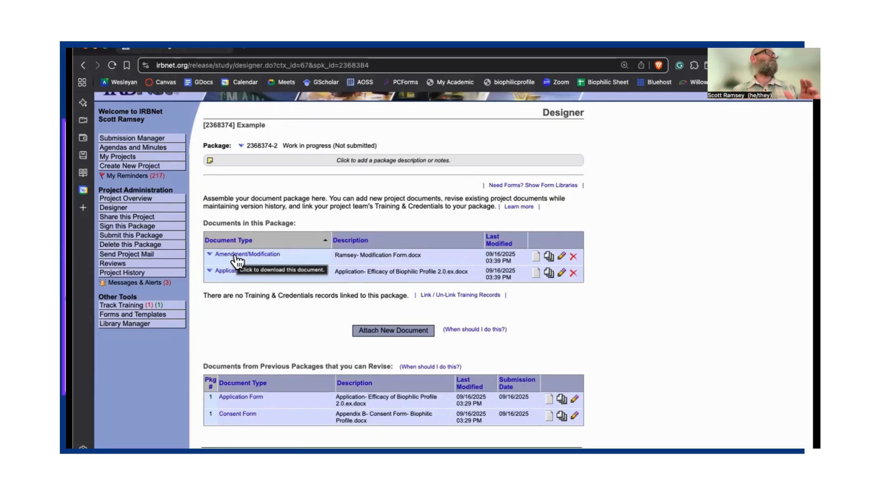
# Step: Sign package 2368374-2 in the Co-Investigator role, confirming with the saved IRBNet credentials
pyautogui.click(145, 227)
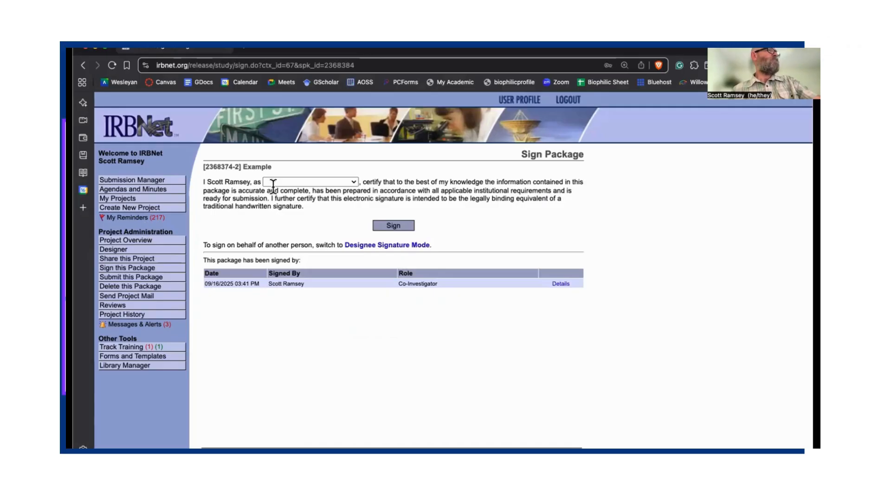
pyautogui.click(352, 180)
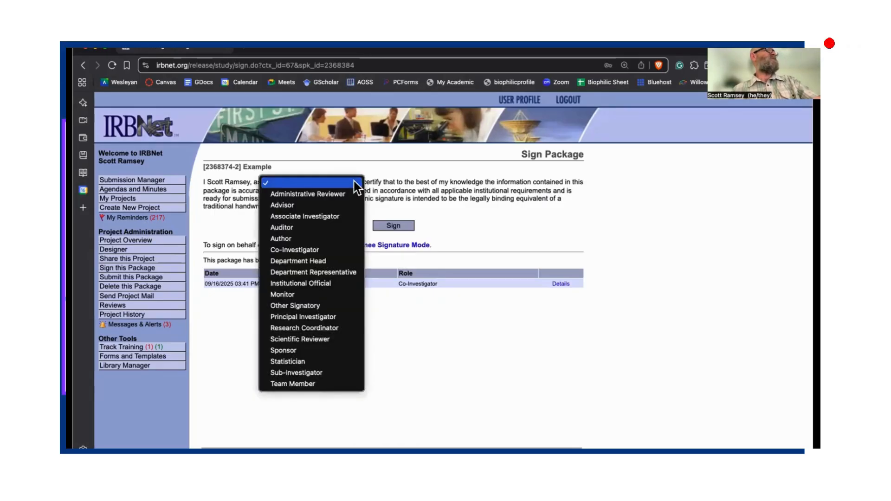
pyautogui.click(316, 251)
pyautogui.click(389, 224)
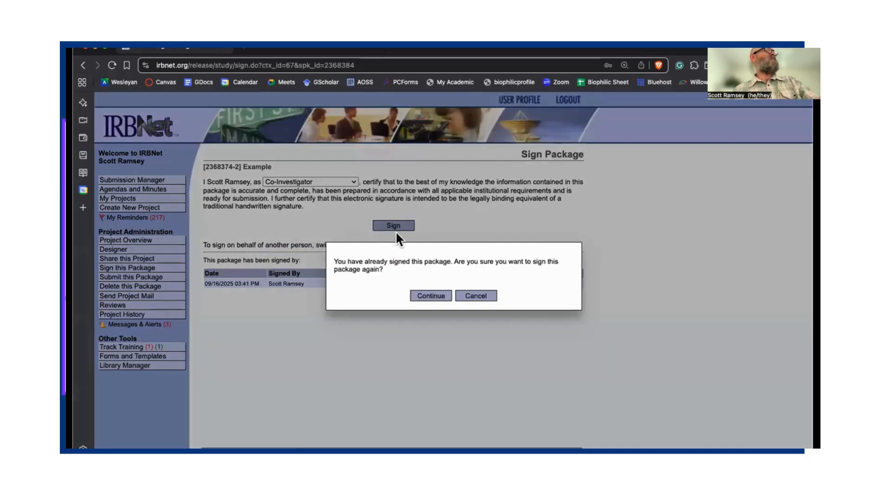
pyautogui.click(432, 296)
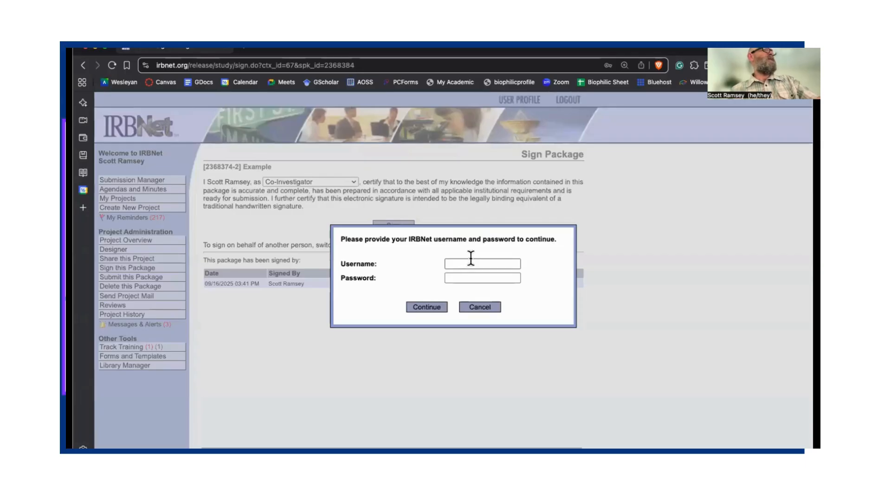
pyautogui.click(489, 279)
pyautogui.click(435, 304)
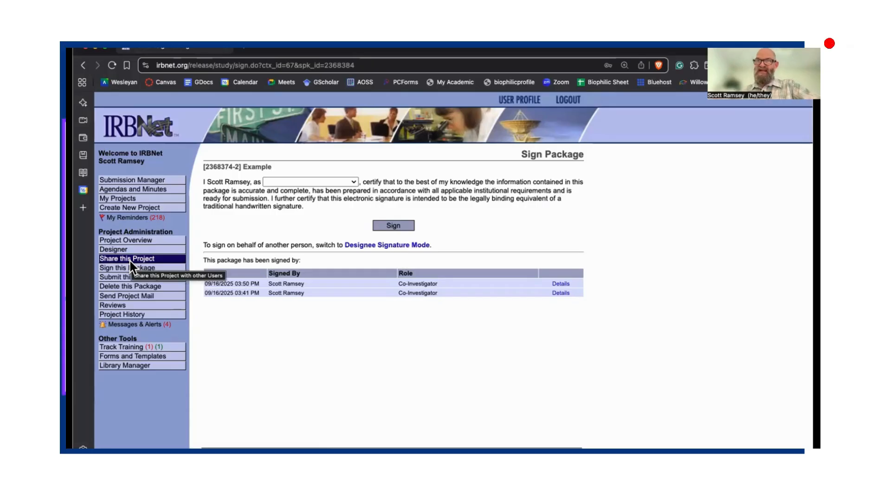
# Step: Submit to Prescott College Institutional Review Board (Prescott, AZ) and certify required signatures are added
pyautogui.click(131, 277)
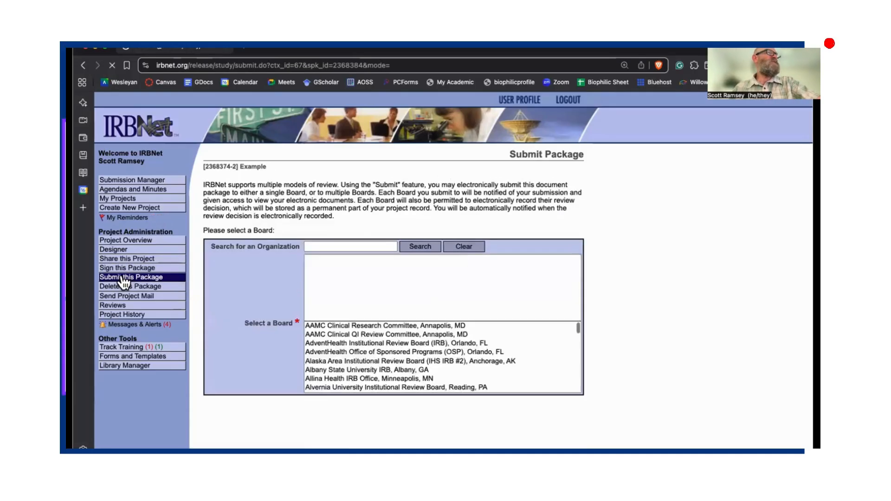
pyautogui.click(306, 246)
pyautogui.write('p')
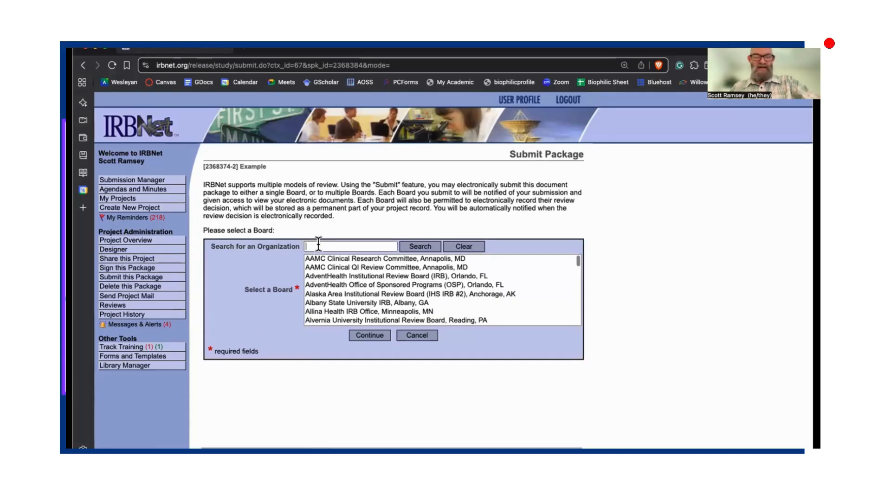
pyautogui.click(356, 281)
pyautogui.click(411, 244)
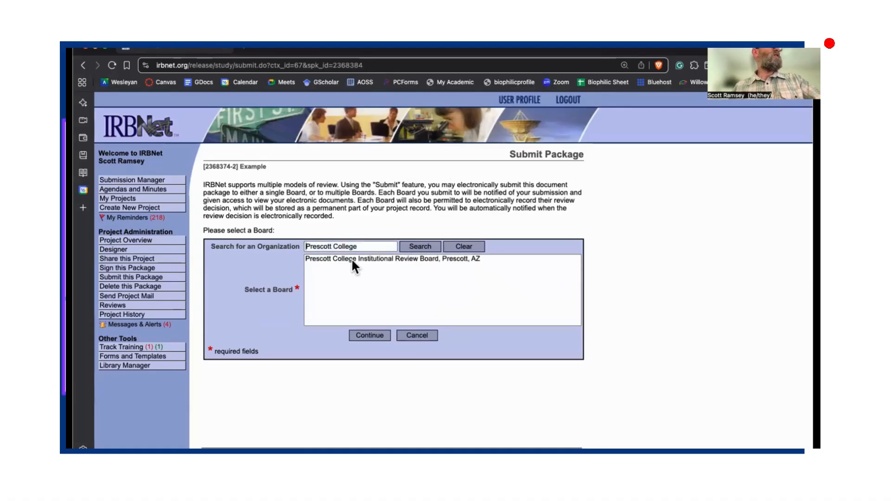
pyautogui.click(349, 259)
pyautogui.click(375, 333)
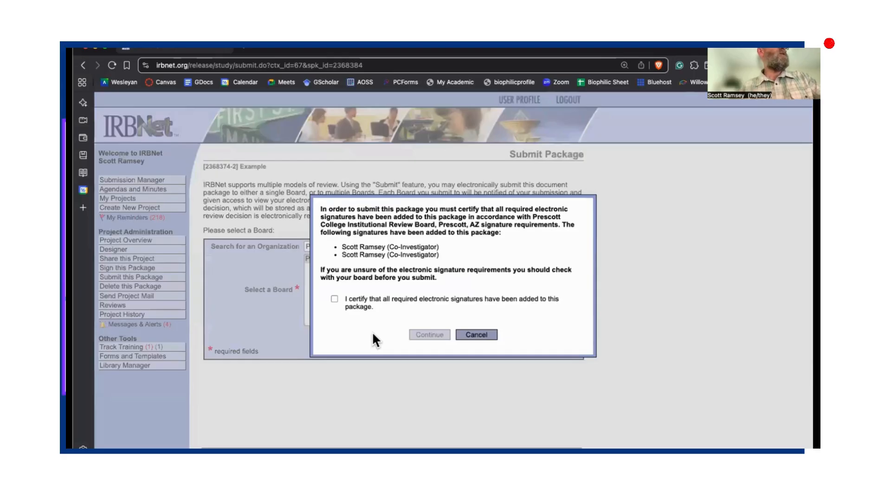
pyautogui.click(334, 299)
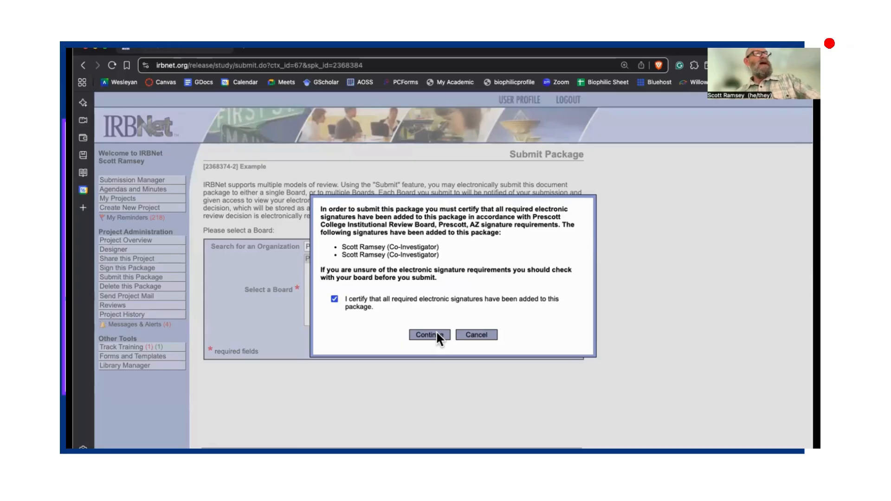